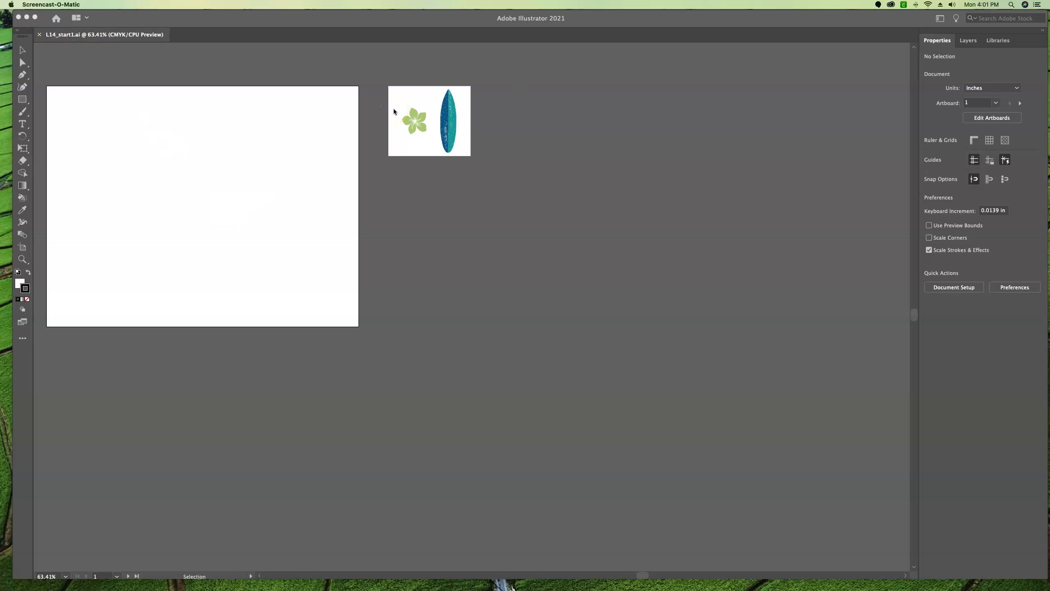
Save the document as an Illustrator file named with the designer's first name followed by "Tshirt", accepting the Illustrator options
{"action": "left_click", "coordinate": [151, 59]}
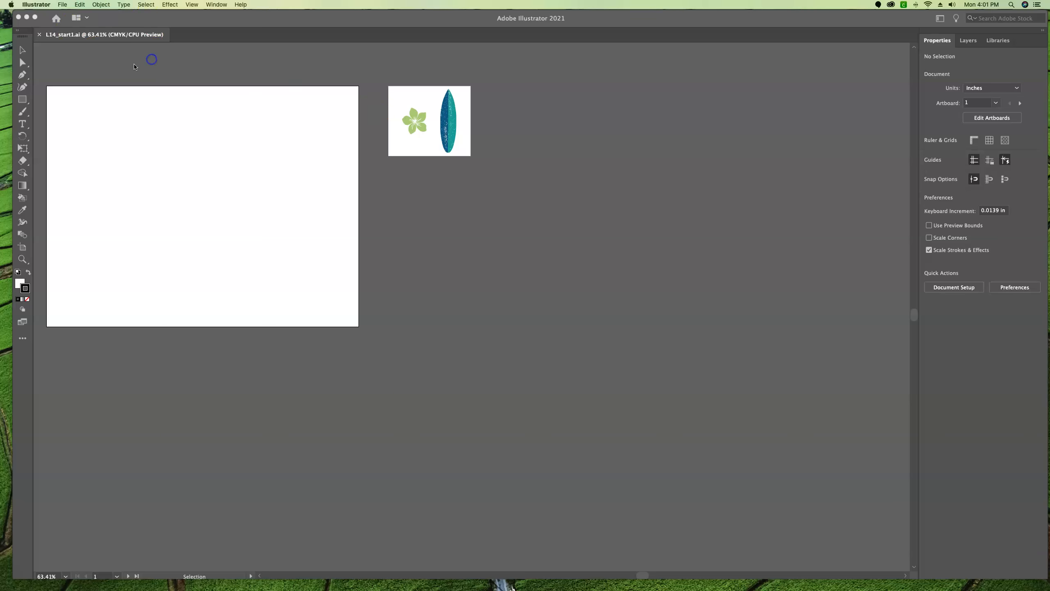
{"action": "left_click", "coordinate": [65, 6]}
{"action": "left_click", "coordinate": [74, 72]}
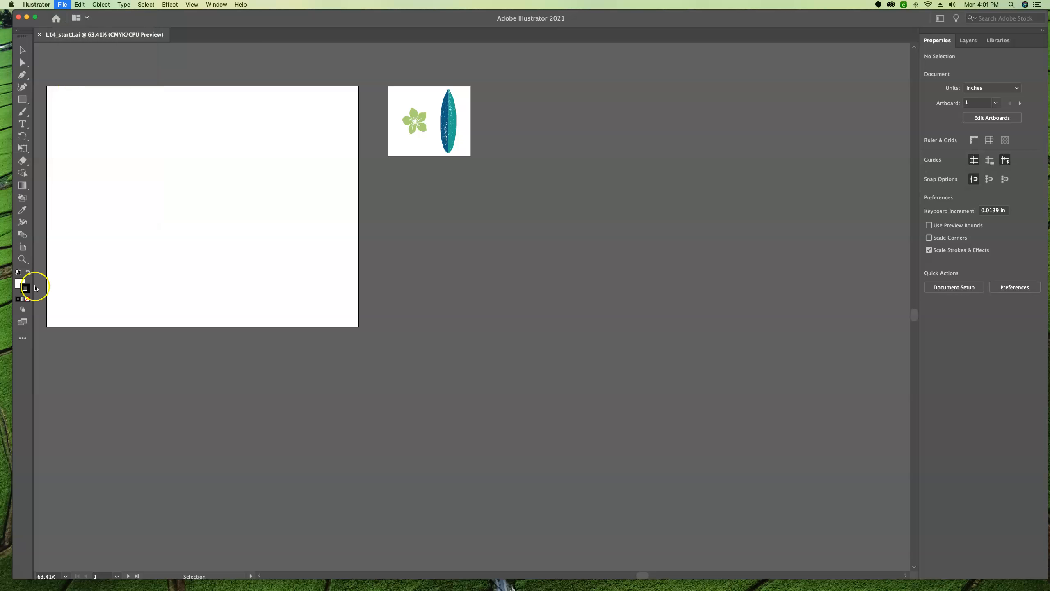
{"action": "left_click", "coordinate": [13, 572]}
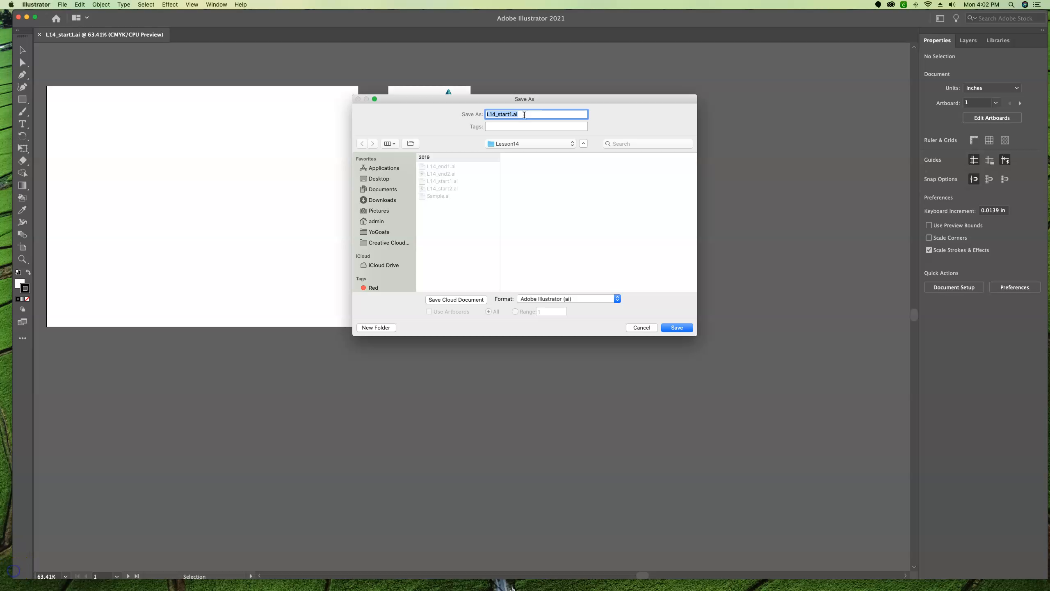
{"action": "type", "text": "BrendaTshirt"}
{"action": "key", "text": "Return"}
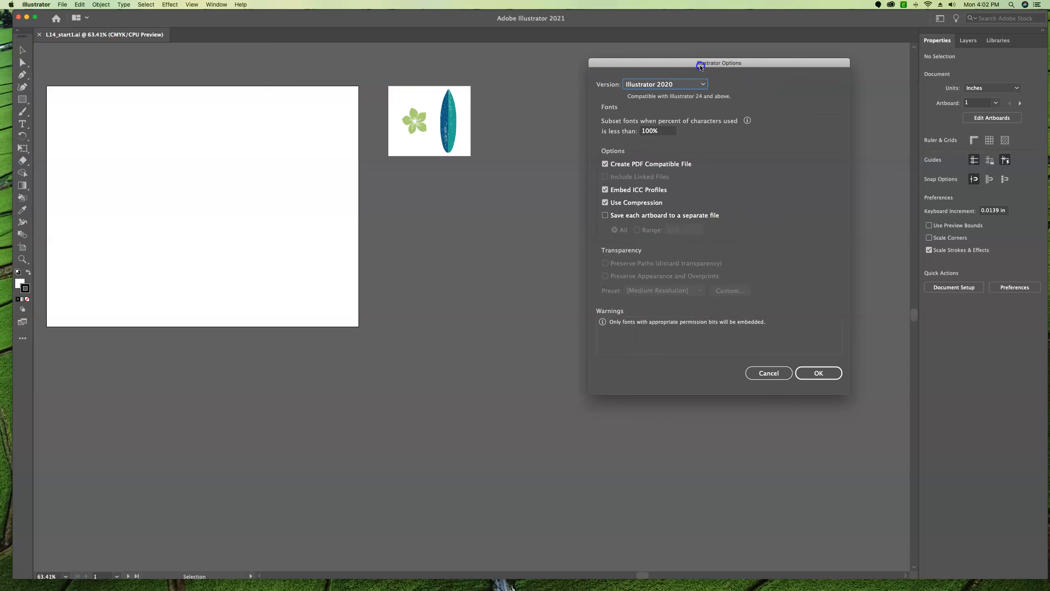
{"action": "left_click", "coordinate": [822, 378]}
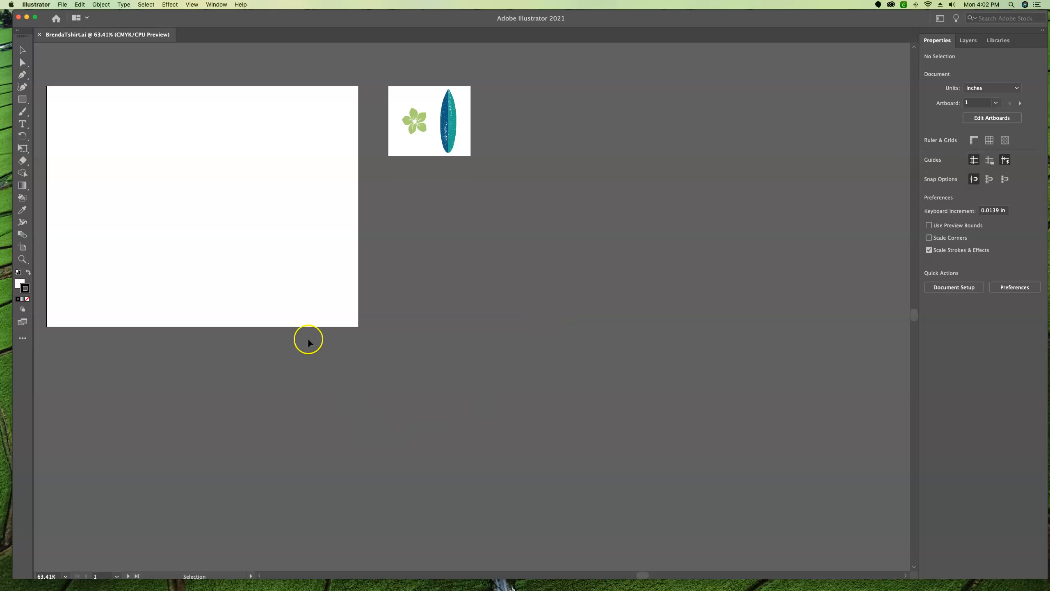
Fit the first artboard to the window and display the document's symbols over the artboard's upper-right area
{"action": "left_click", "coordinate": [257, 238]}
{"action": "key", "text": "super+0"}
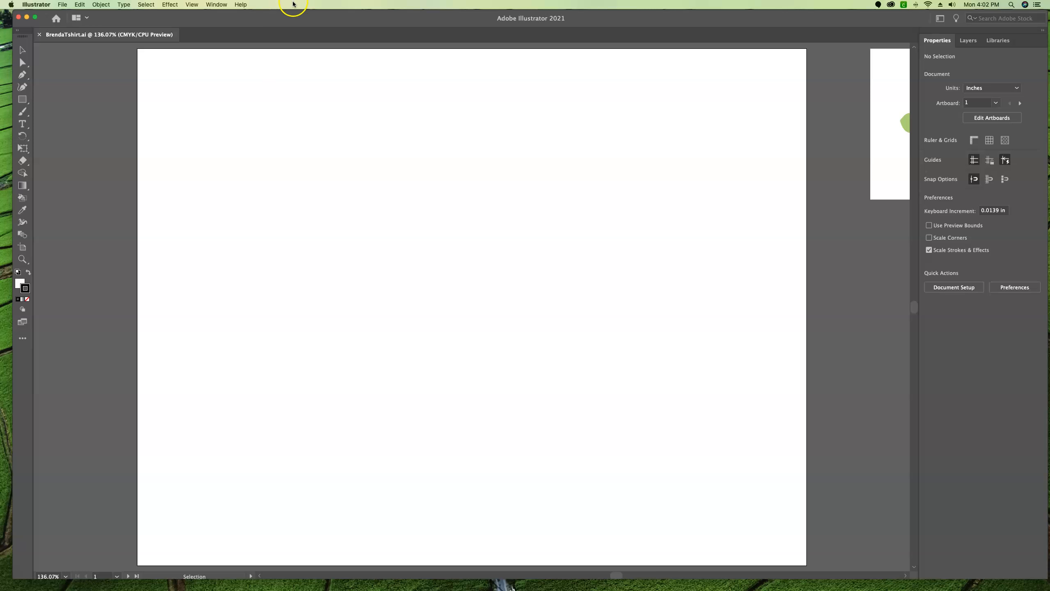
{"action": "left_click", "coordinate": [221, 5]}
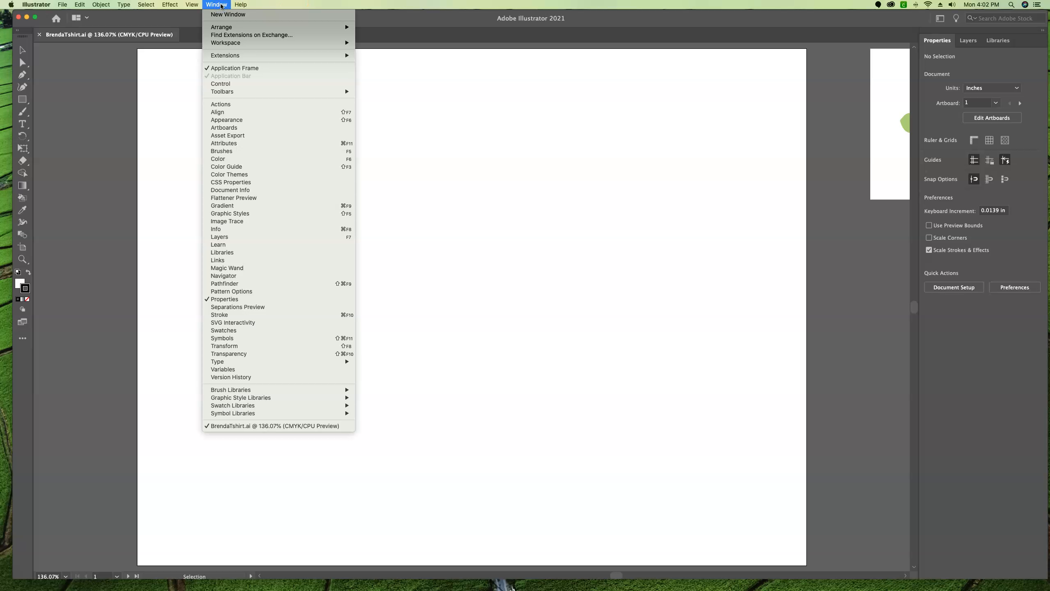
{"action": "left_click", "coordinate": [234, 338]}
{"action": "left_click_drag", "start_coordinate": [436, 78], "coordinate": [757, 107]}
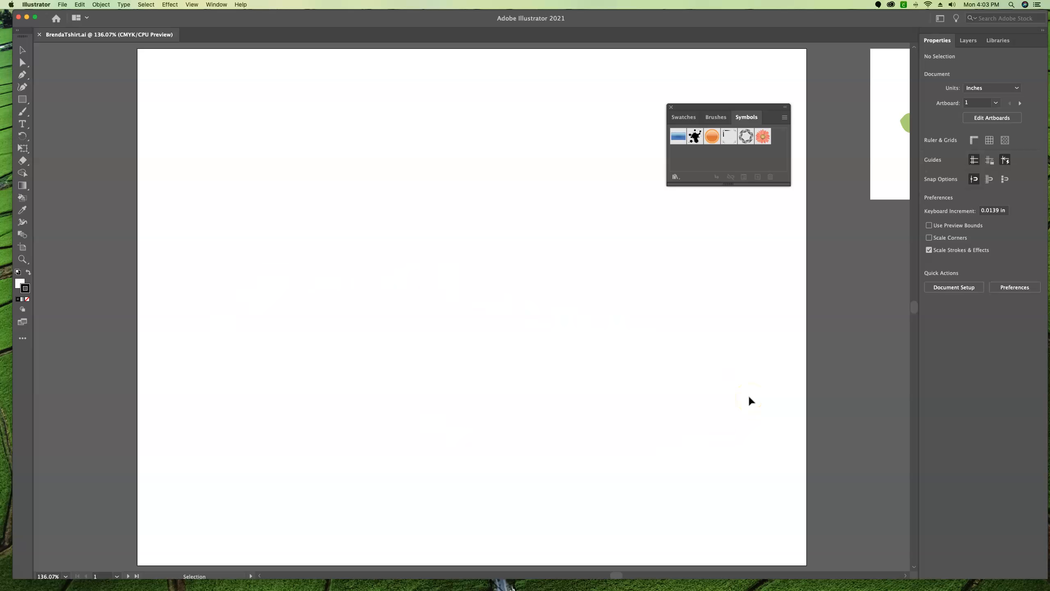
{"action": "left_click", "coordinate": [766, 138]}
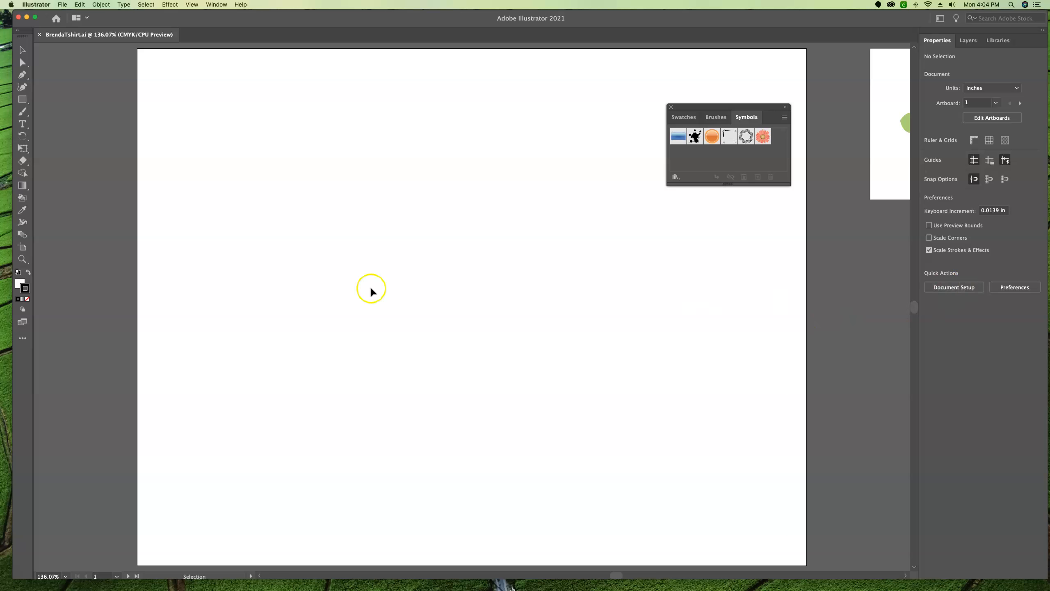
Turn off Smart Guides for the document
{"action": "left_click", "coordinate": [198, 5]}
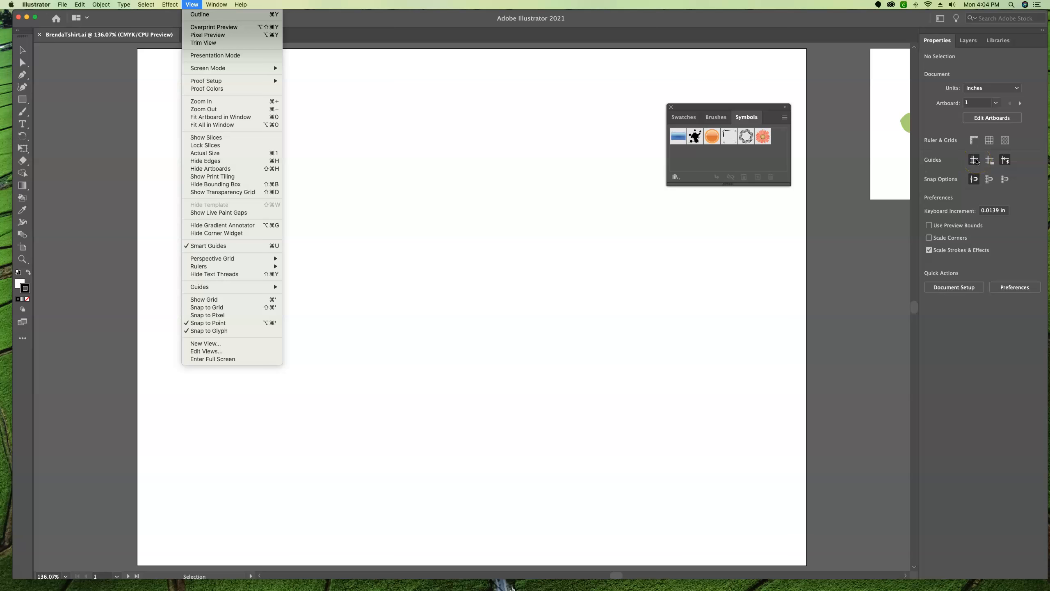
{"action": "left_click", "coordinate": [295, 150]}
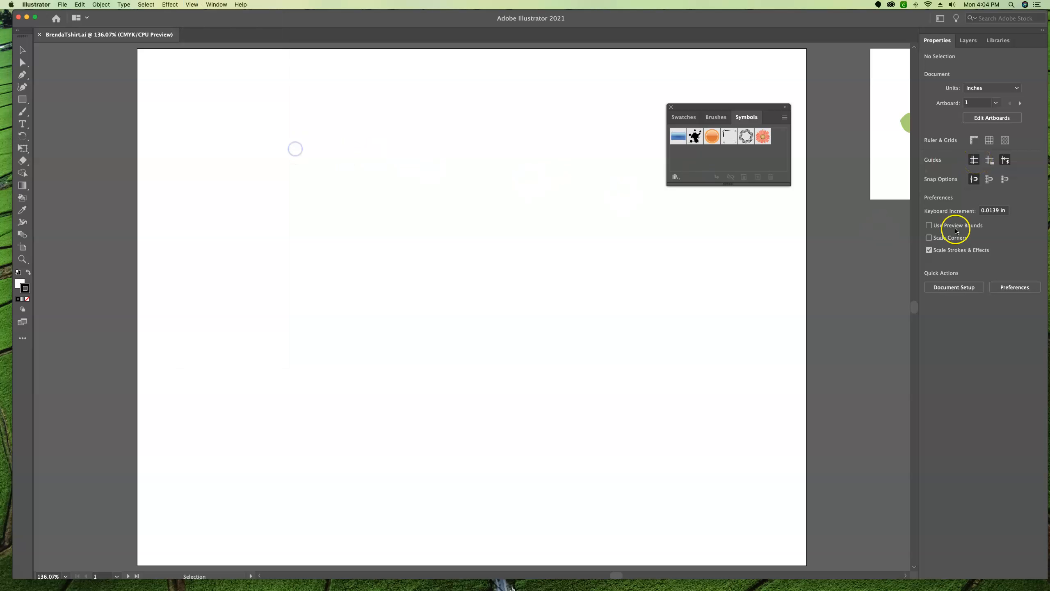
{"action": "left_click", "coordinate": [1006, 161]}
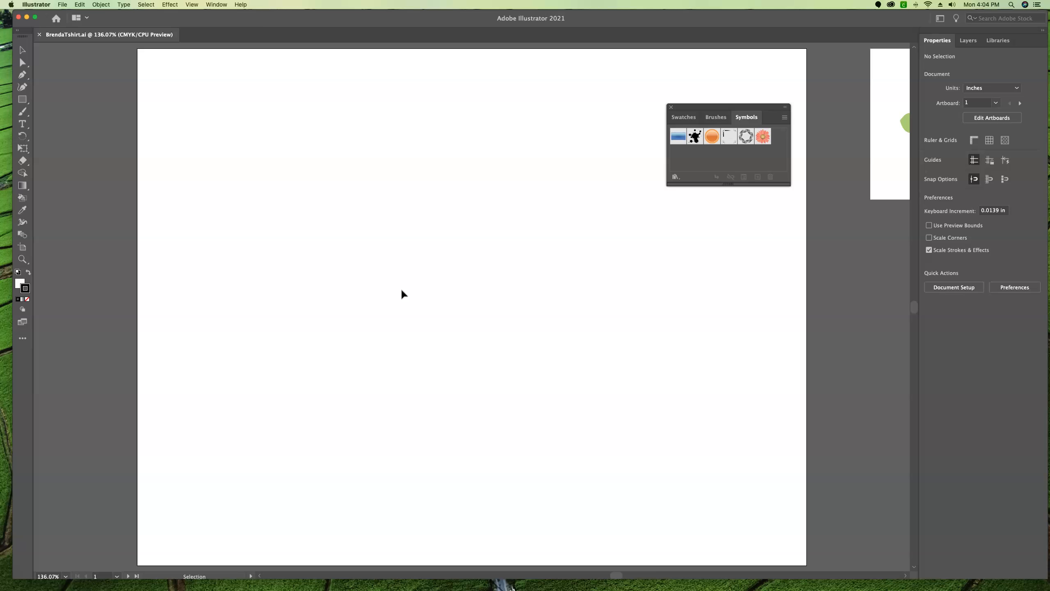
Open the Tiki symbol library and place it beside the document's own symbols
{"action": "left_click_drag", "start_coordinate": [743, 106], "coordinate": [701, 90]}
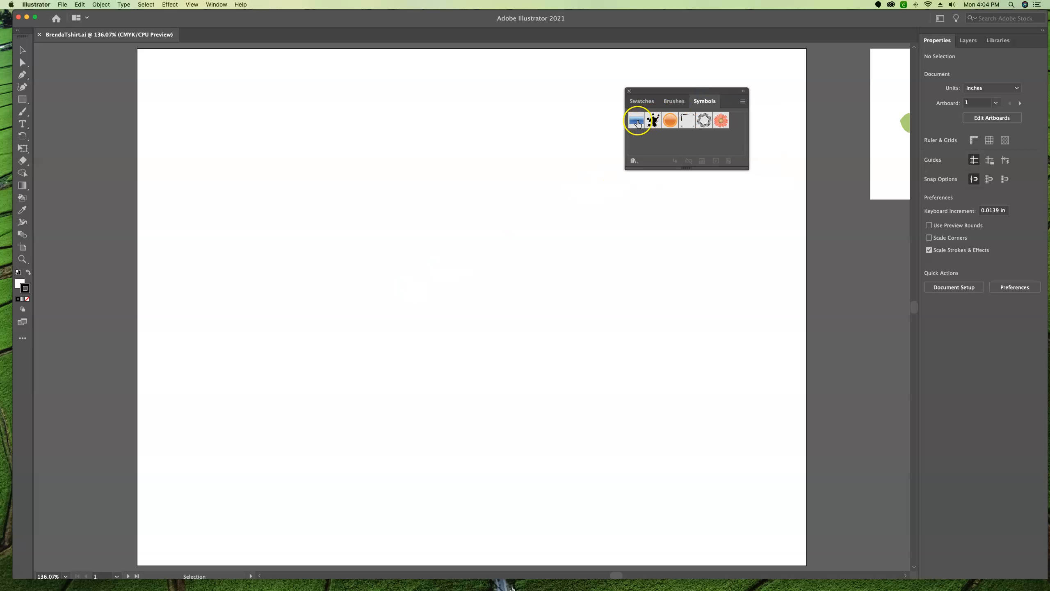
{"action": "left_click", "coordinate": [657, 124]}
{"action": "left_click", "coordinate": [668, 124]}
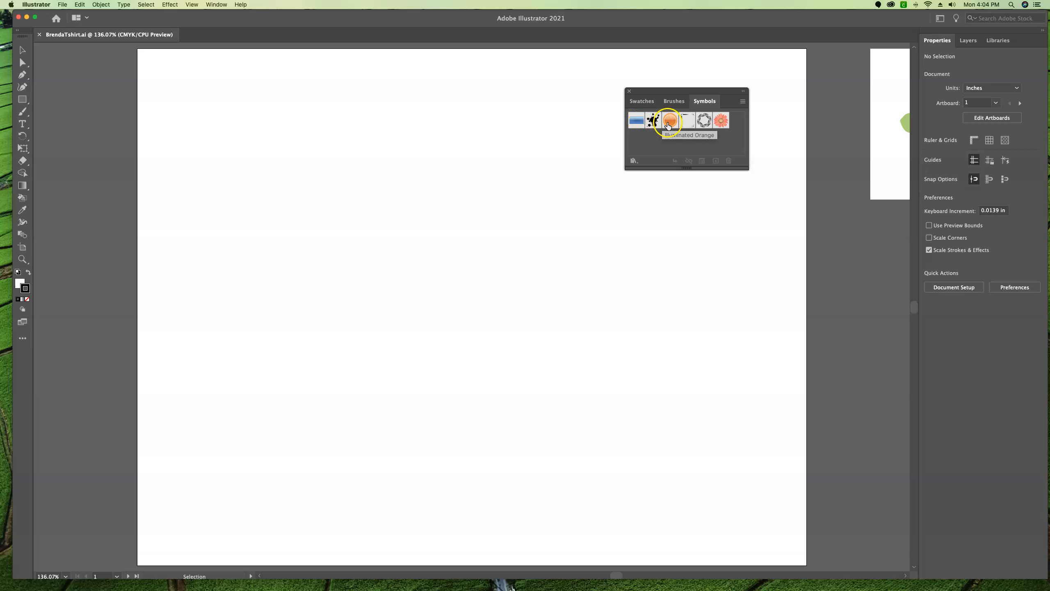
{"action": "left_click", "coordinate": [684, 126]}
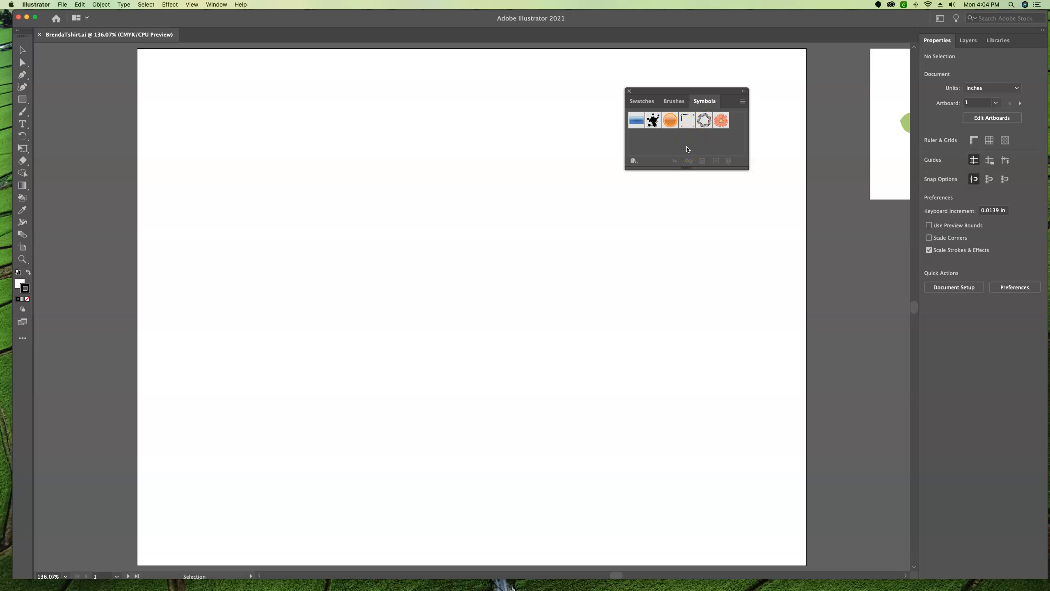
{"action": "left_click", "coordinate": [696, 146]}
{"action": "left_click", "coordinate": [633, 161]}
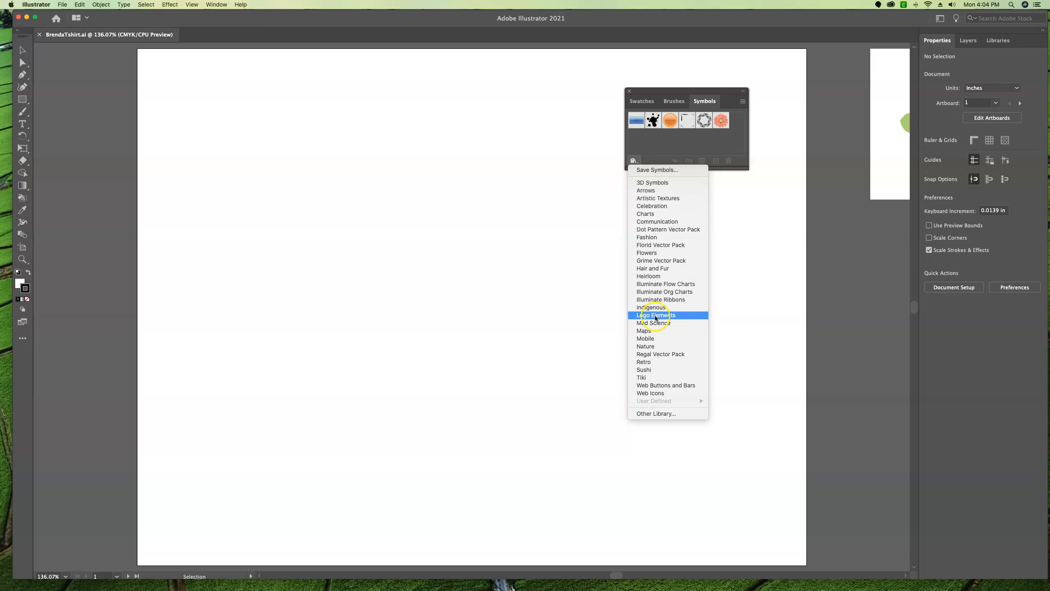
{"action": "left_click", "coordinate": [648, 378]}
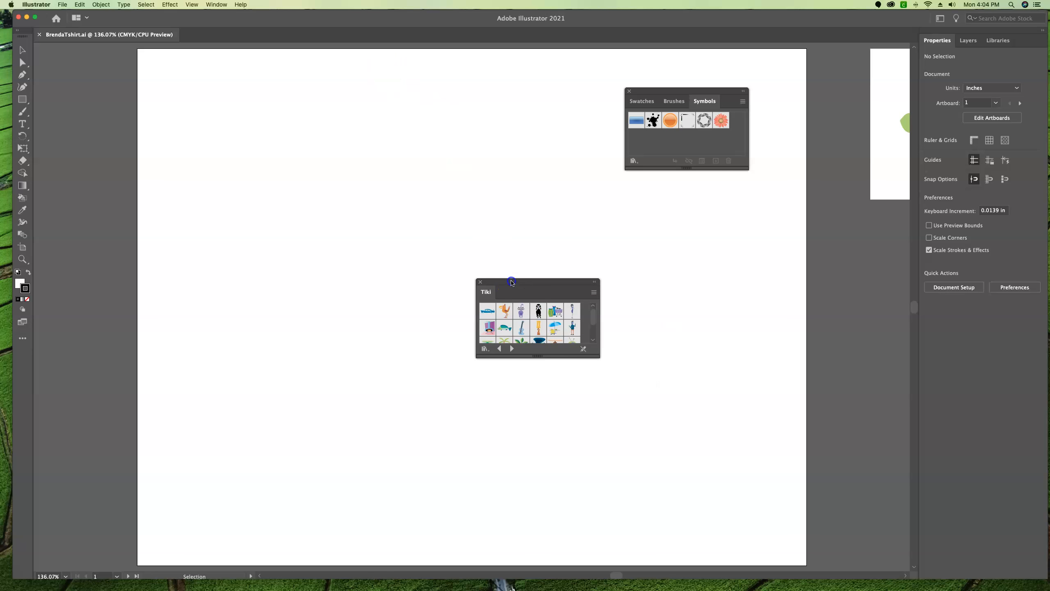
{"action": "left_click_drag", "start_coordinate": [512, 287], "coordinate": [395, 88]}
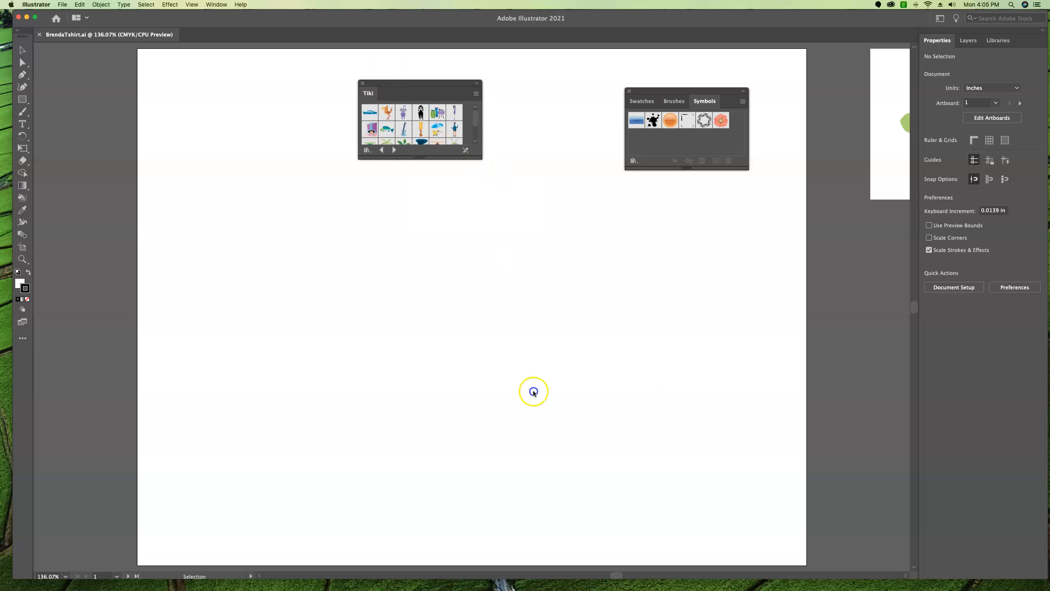
Show the Tiki symbols in Large List View and enlarge the library so more entries fit
{"action": "left_click_drag", "start_coordinate": [480, 159], "coordinate": [535, 275]}
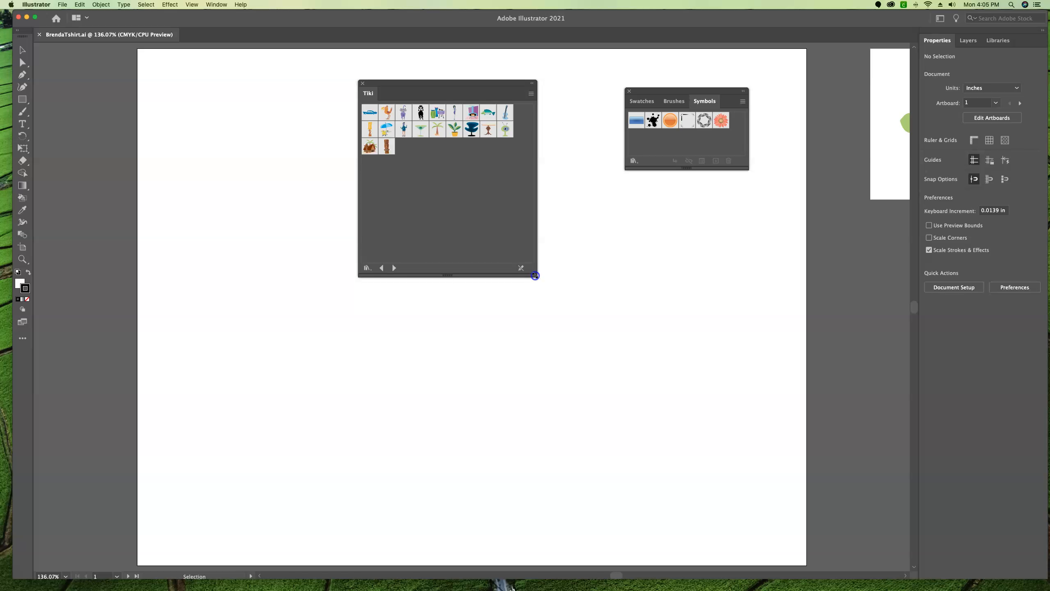
{"action": "left_click", "coordinate": [531, 93]}
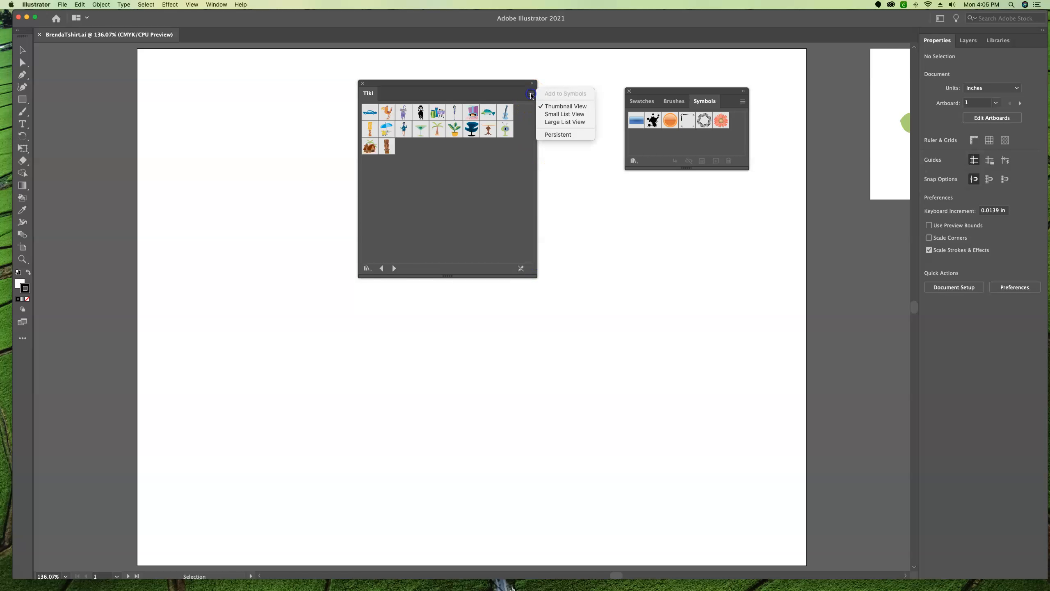
{"action": "left_click", "coordinate": [550, 123]}
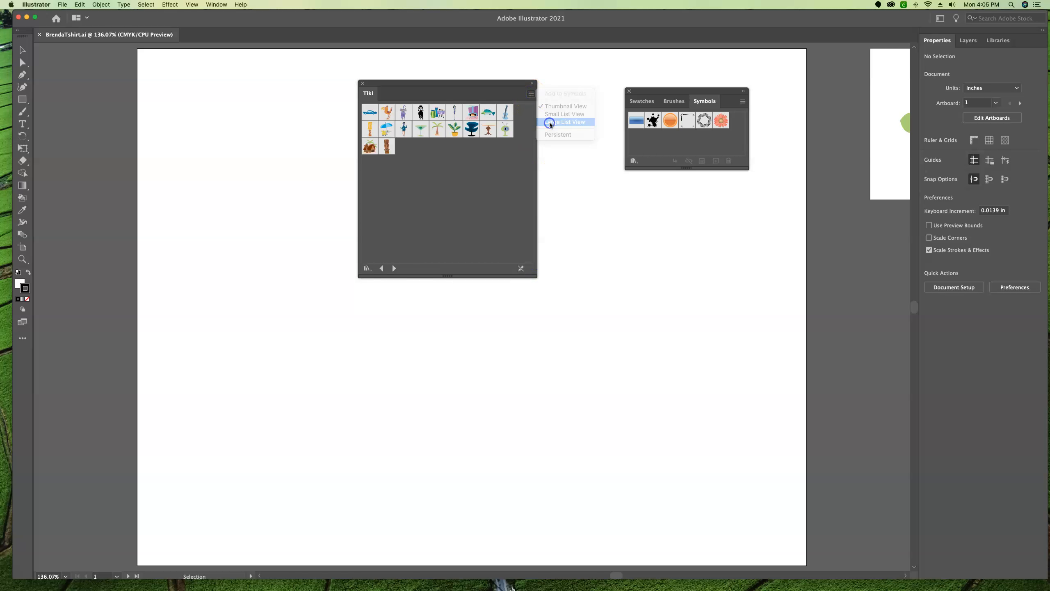
{"action": "left_click_drag", "start_coordinate": [535, 277], "coordinate": [577, 334]}
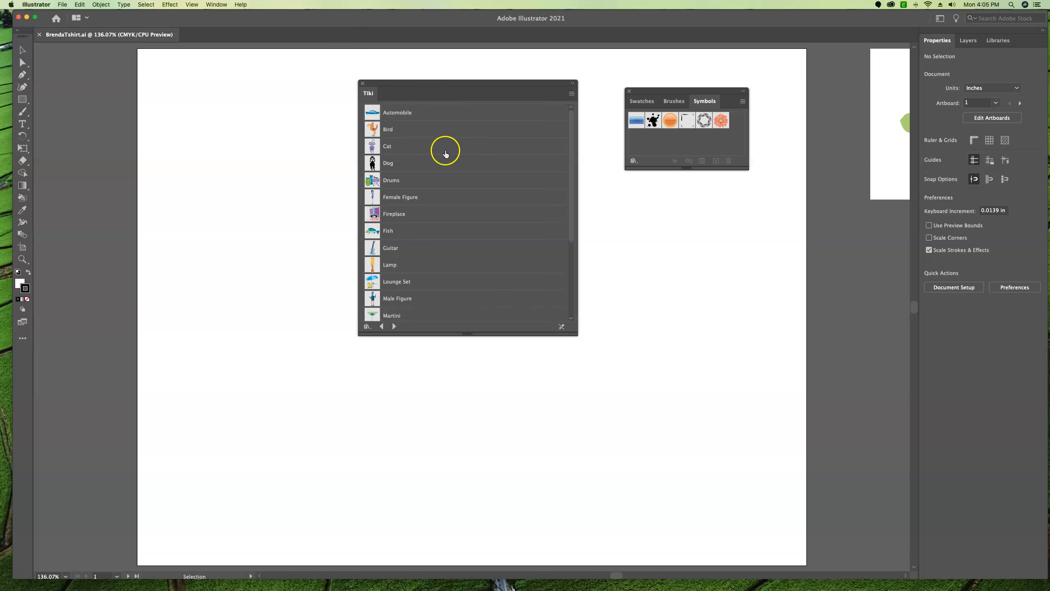
Add the Fish symbol from the Tiki library to the document's symbols and close the library
{"action": "scroll", "coordinate": [435, 267], "scroll_direction": "down", "scroll_amount": 3}
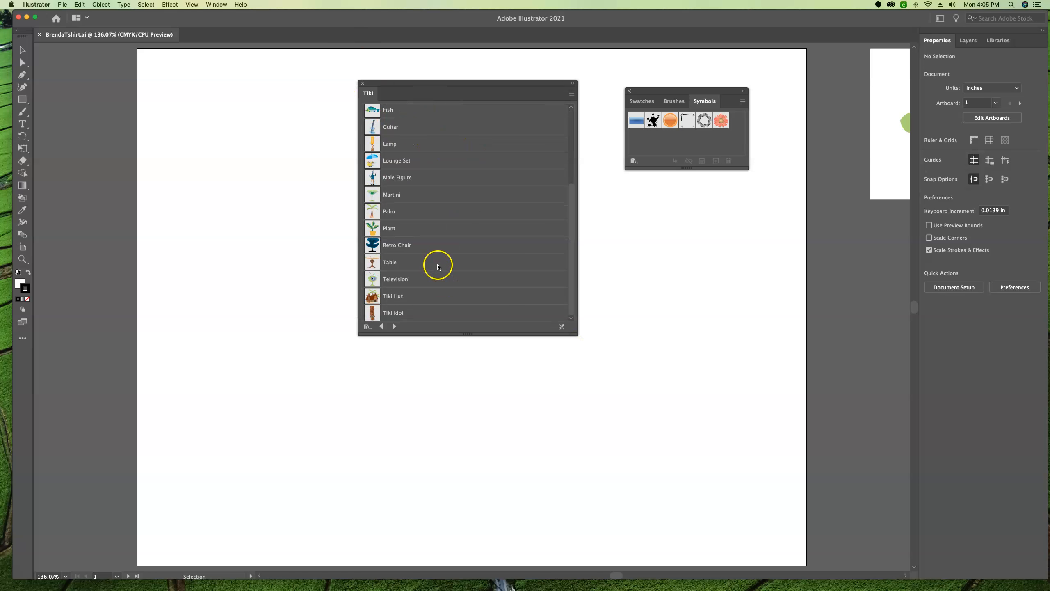
{"action": "scroll", "coordinate": [437, 266], "scroll_direction": "up", "scroll_amount": 3}
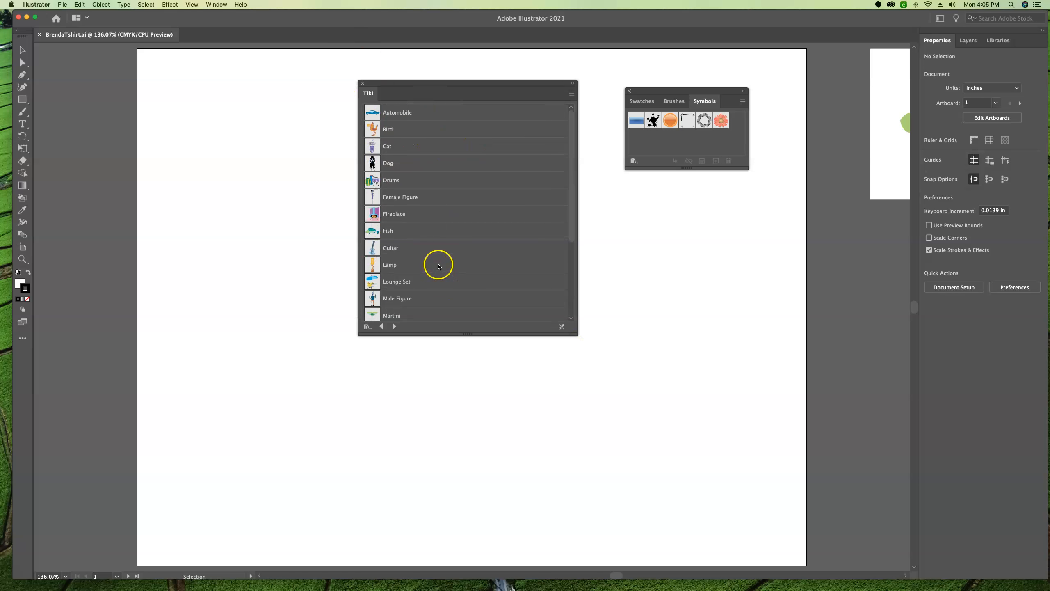
{"action": "left_click", "coordinate": [373, 235]}
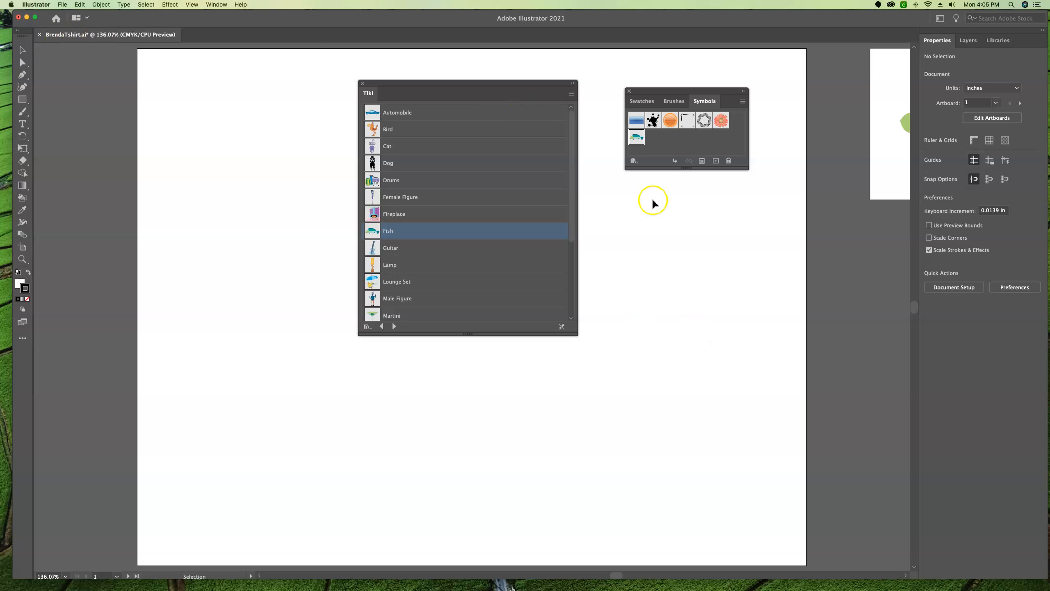
{"action": "left_click", "coordinate": [363, 83]}
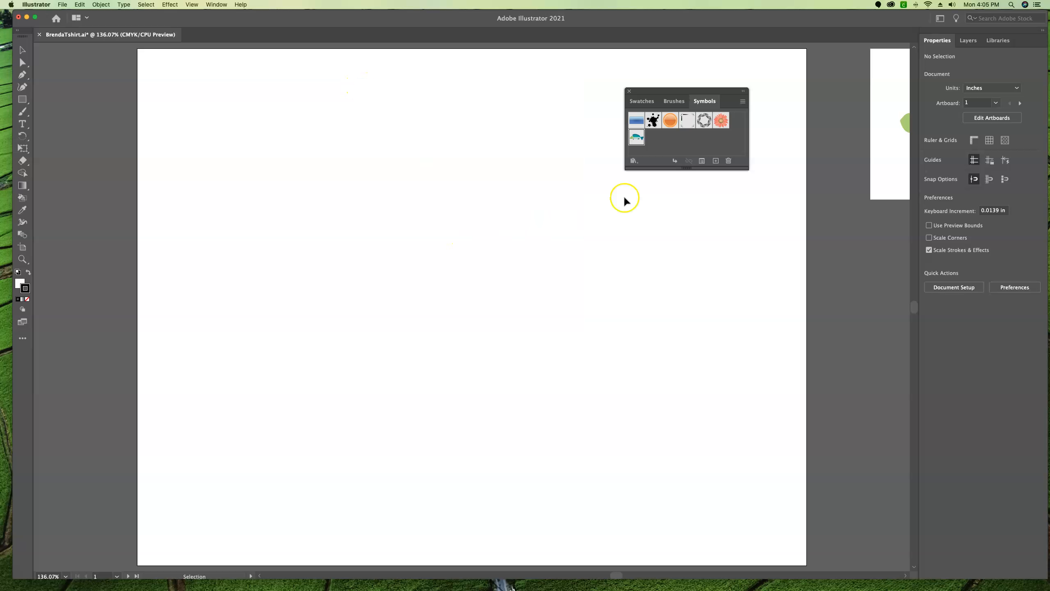
Place two side-by-side Fish symbol instances on the artboard and scale the left one to about 1.09 in wide
{"action": "left_click", "coordinate": [22, 50]}
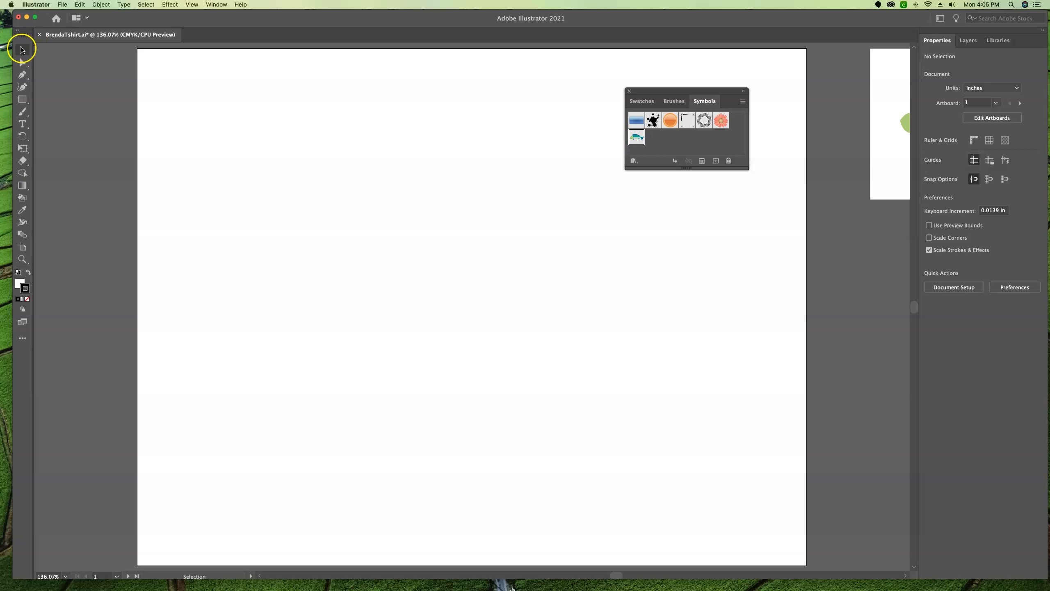
{"action": "left_click_drag", "start_coordinate": [635, 140], "coordinate": [527, 249]}
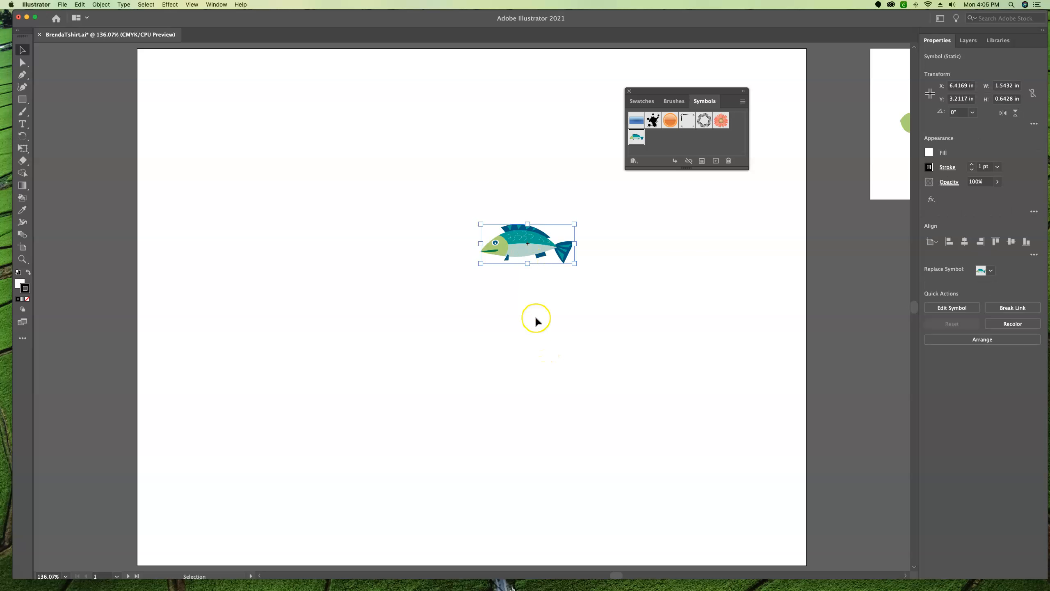
{"action": "left_click_drag", "start_coordinate": [637, 139], "coordinate": [422, 240]}
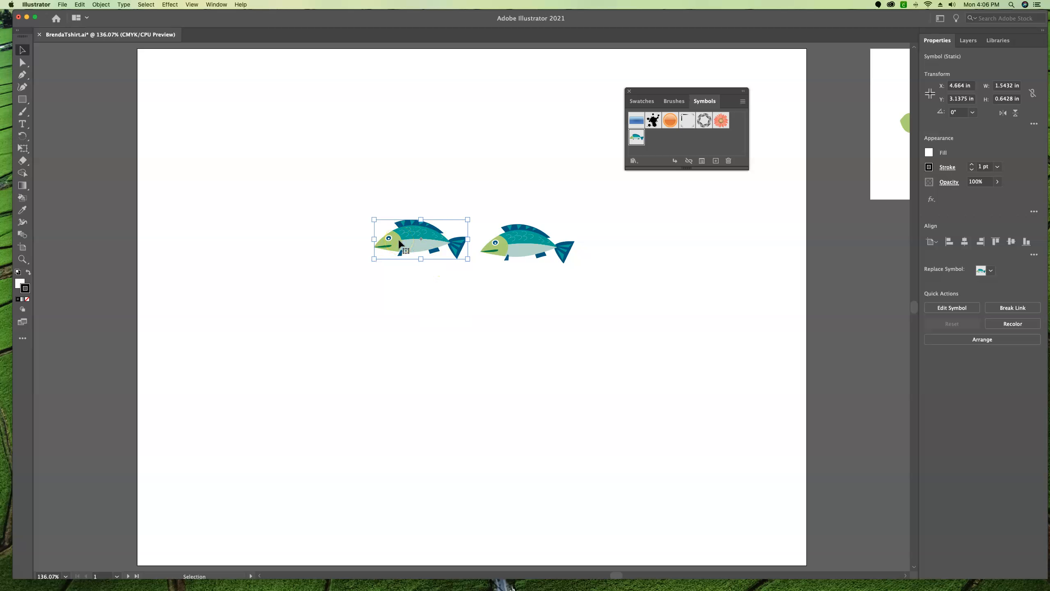
{"action": "left_click_drag", "start_coordinate": [467, 218], "coordinate": [441, 225]}
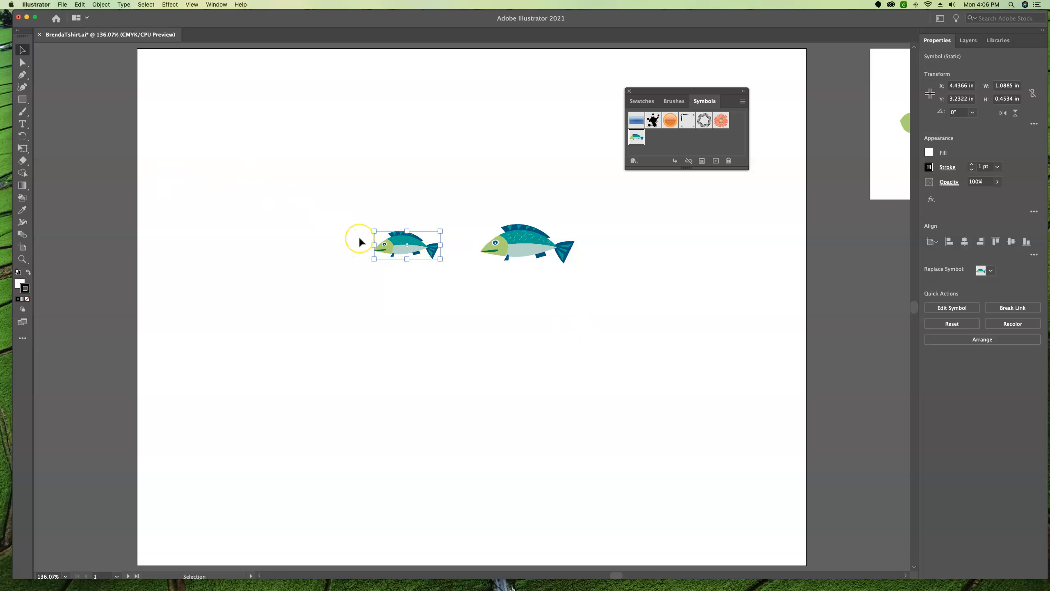
Duplicate the smaller fish below itself and scale the copy to about 0.82 in wide
{"action": "scroll", "coordinate": [360, 242], "scroll_direction": "left", "scroll_amount": 1}
{"action": "left_click_drag", "start_coordinate": [395, 246], "coordinate": [417, 322]}
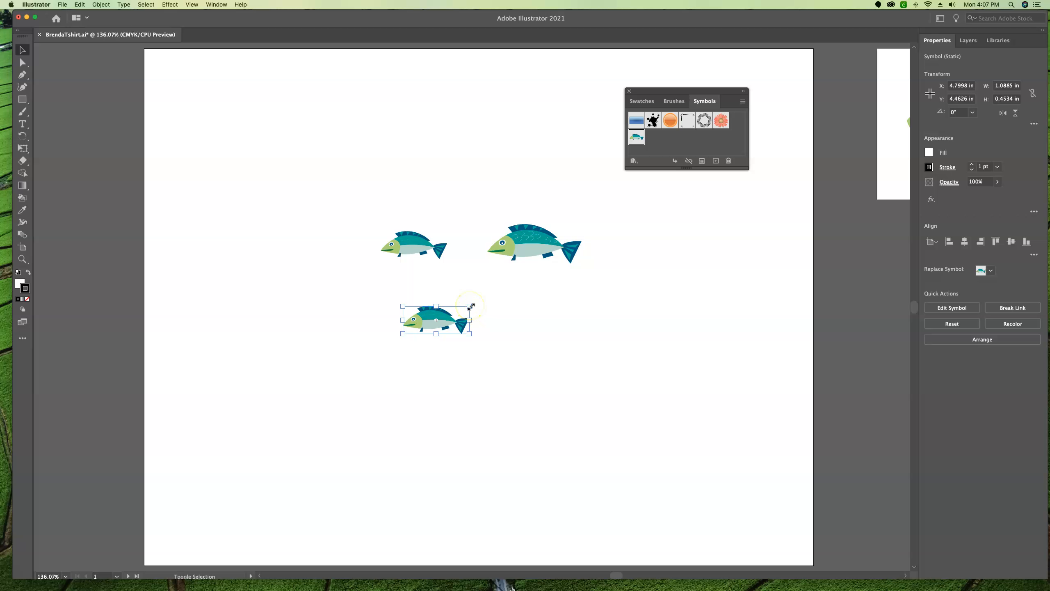
{"action": "left_click_drag", "start_coordinate": [470, 305], "coordinate": [453, 313]}
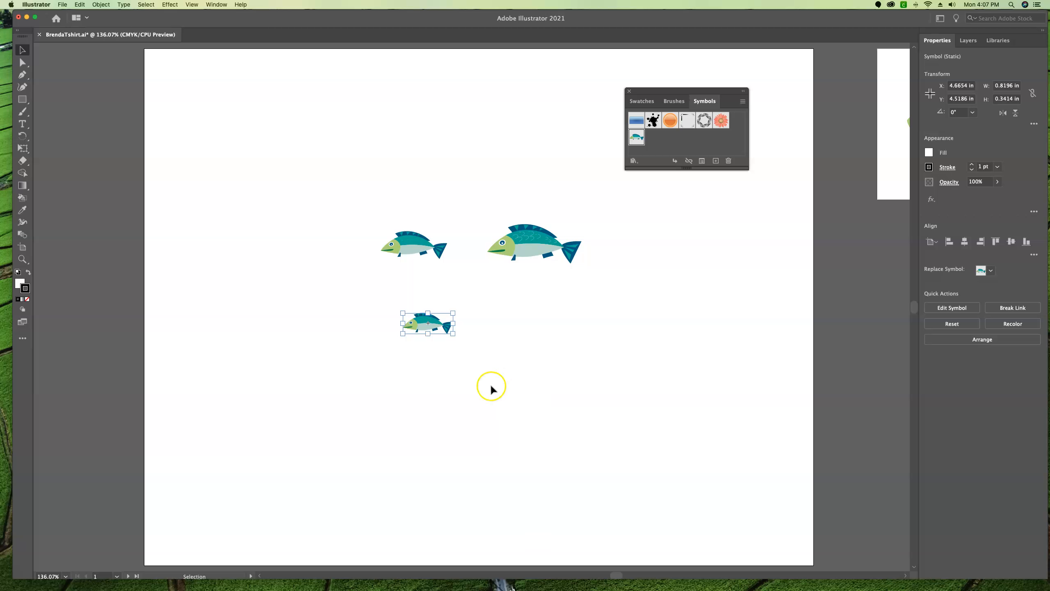
Move the two smaller fish close to the large one to form a tight group
{"action": "left_click", "coordinate": [413, 247]}
{"action": "left_click_drag", "start_coordinate": [412, 246], "coordinate": [469, 262]}
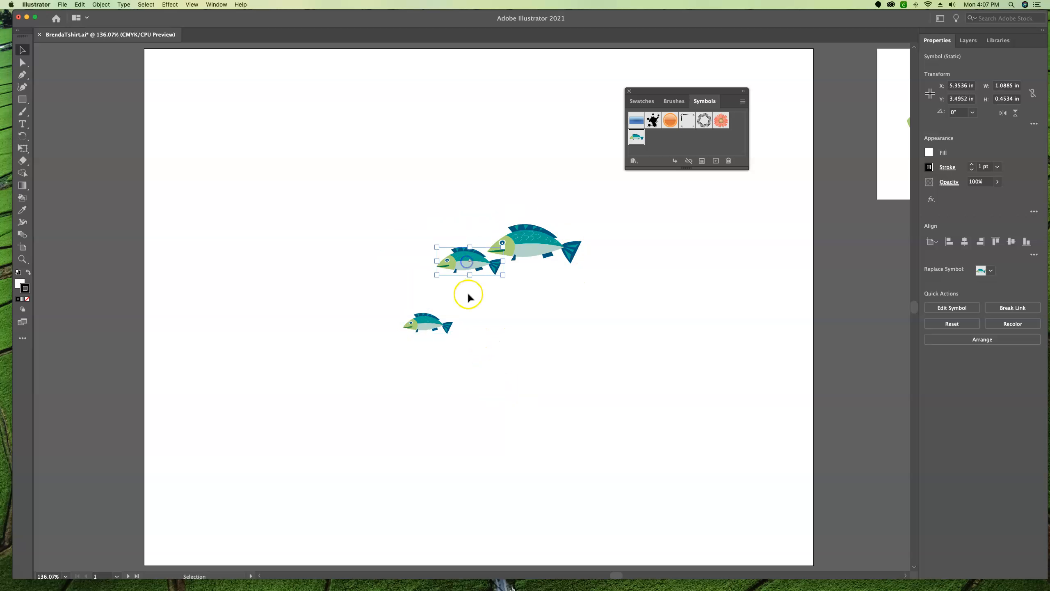
{"action": "left_click_drag", "start_coordinate": [426, 323], "coordinate": [483, 291]}
{"action": "left_click", "coordinate": [662, 302]}
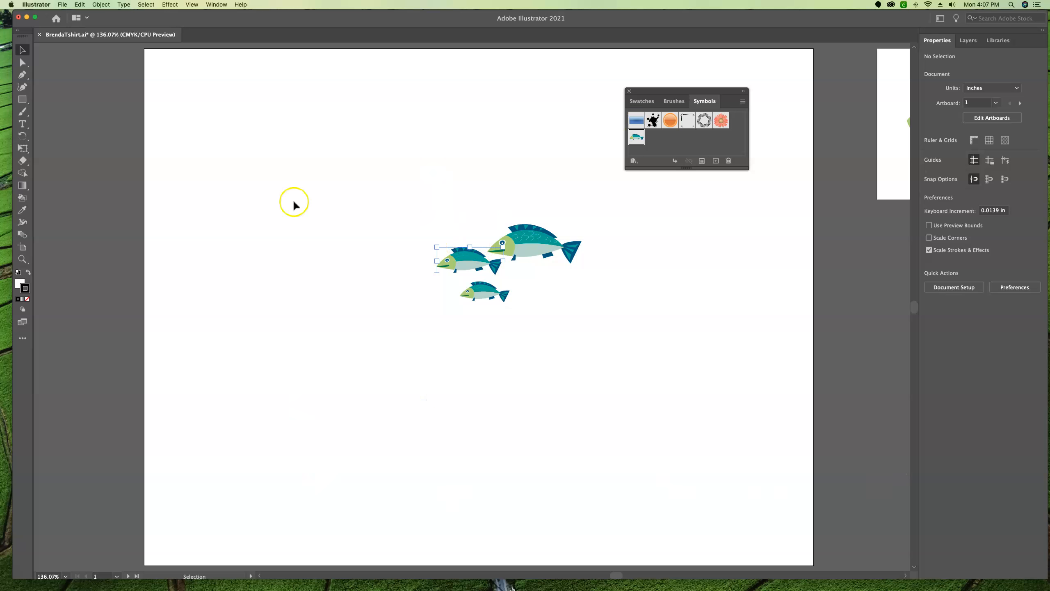
Shift the medium-sized fish slightly left, away from the large fish's head
{"action": "left_click", "coordinate": [22, 62]}
{"action": "left_click", "coordinate": [22, 52]}
{"action": "scroll", "coordinate": [797, 407], "scroll_direction": "down", "scroll_amount": 1}
{"action": "scroll", "coordinate": [797, 409], "scroll_direction": "up", "scroll_amount": 1}
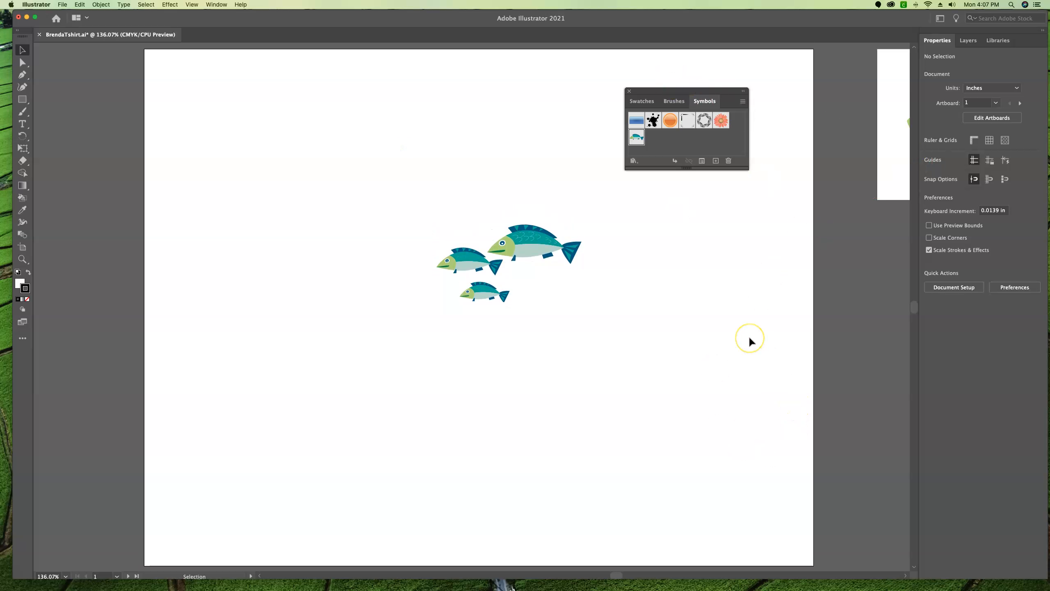
{"action": "left_click_drag", "start_coordinate": [464, 265], "coordinate": [458, 267]}
{"action": "left_click", "coordinate": [590, 314]}
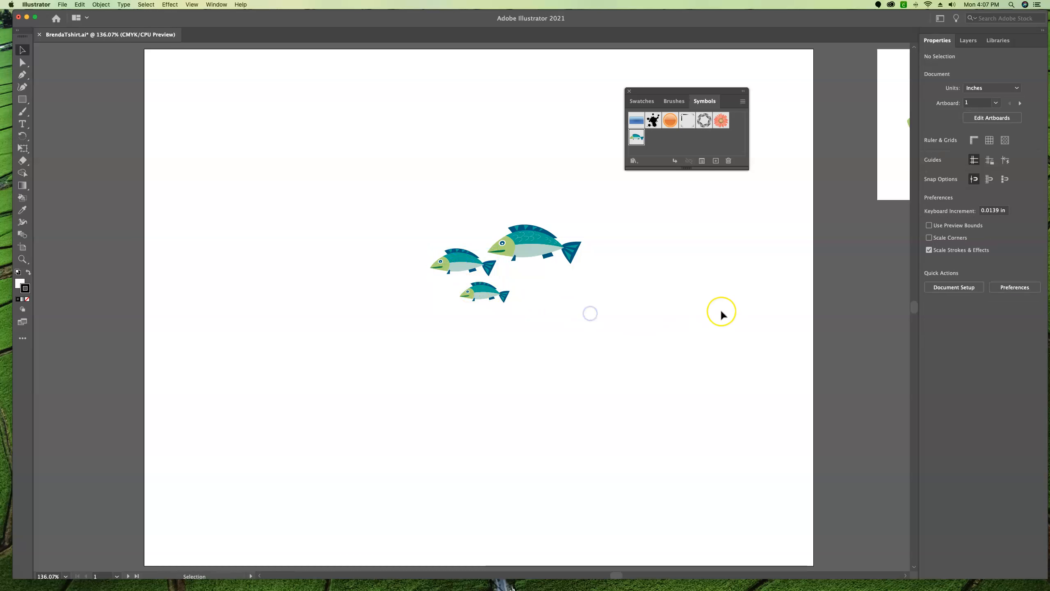